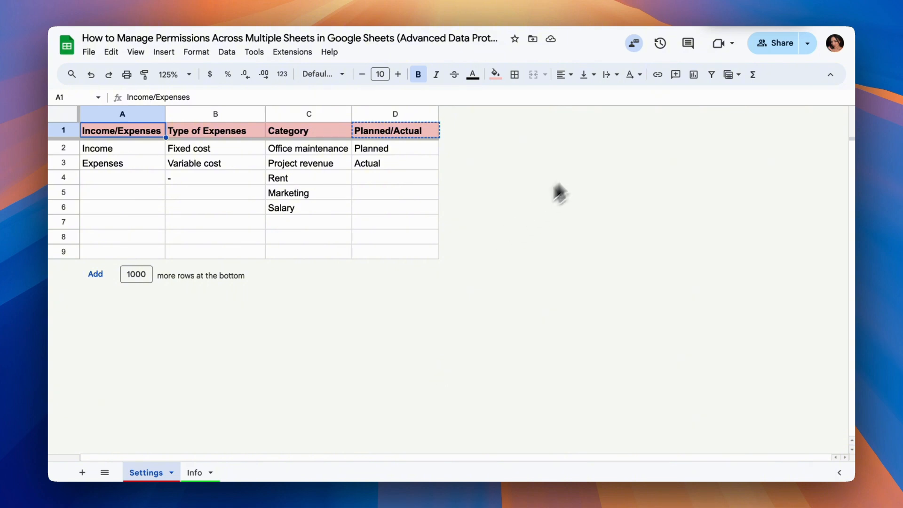
In the sharing settings, switch the collaborator's role to Viewer, to Commenter and back to Editor.
click(771, 43)
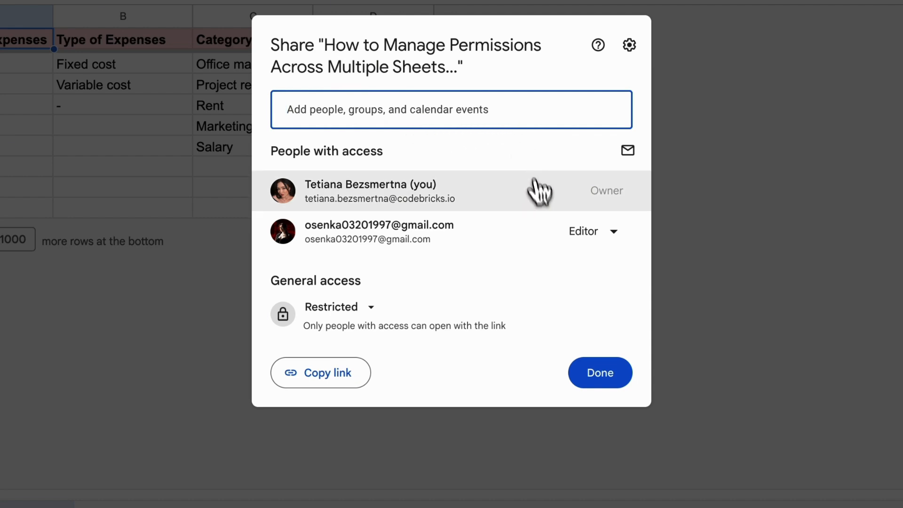
click(585, 238)
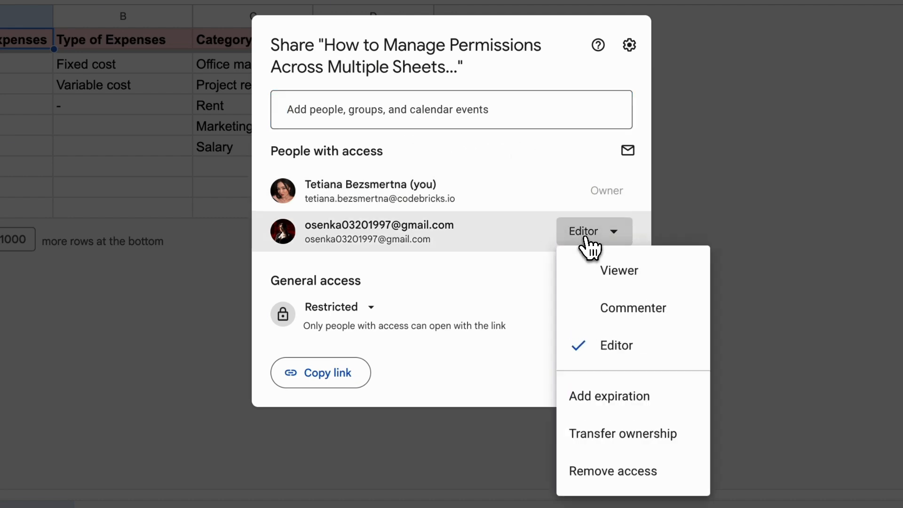
click(613, 278)
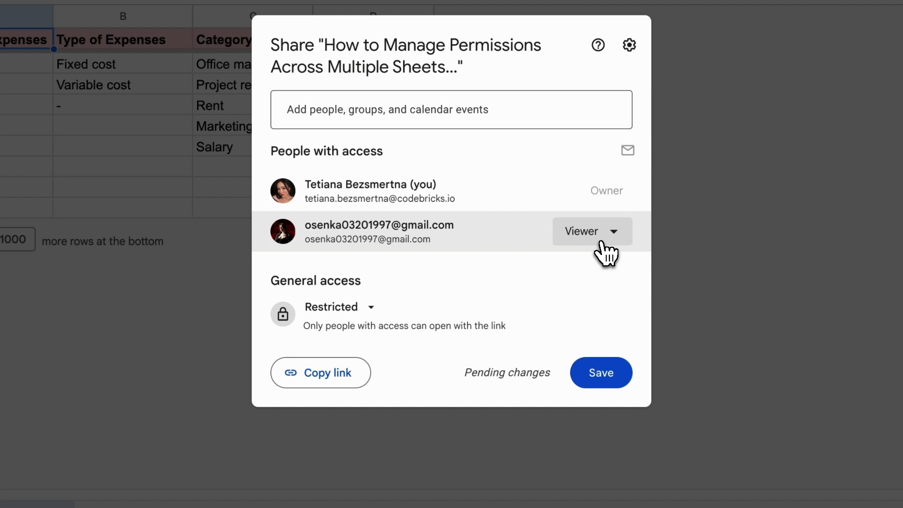
click(606, 252)
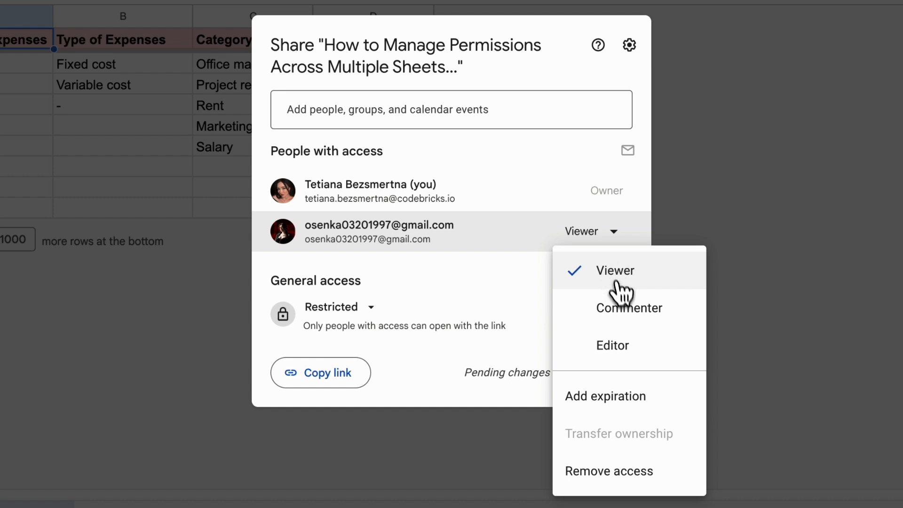
click(626, 309)
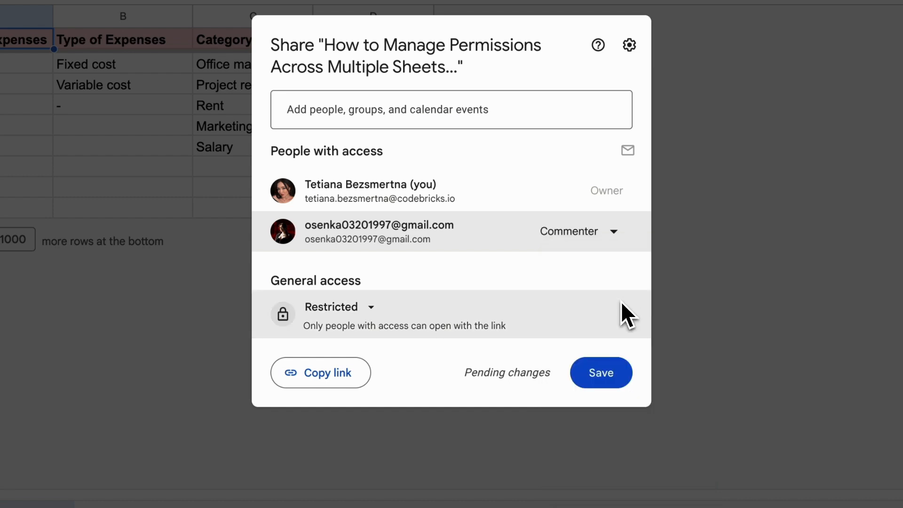
click(596, 239)
click(609, 343)
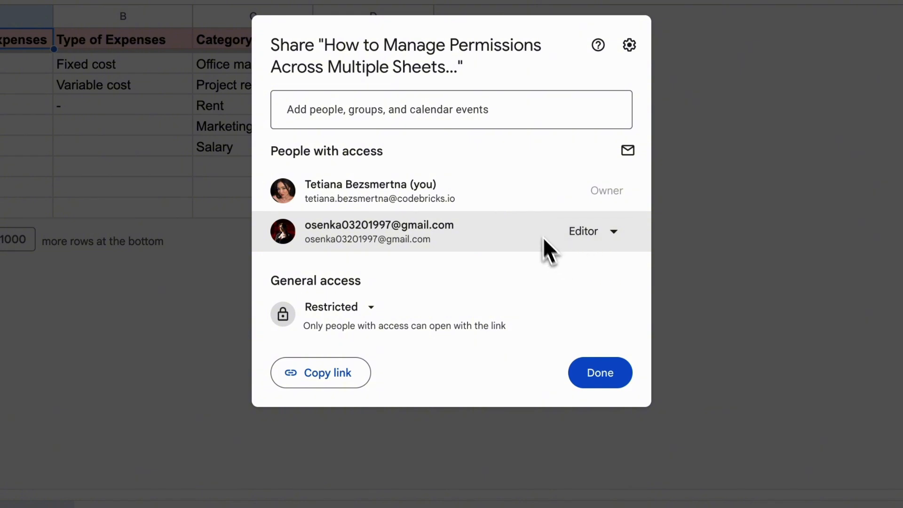
click(610, 374)
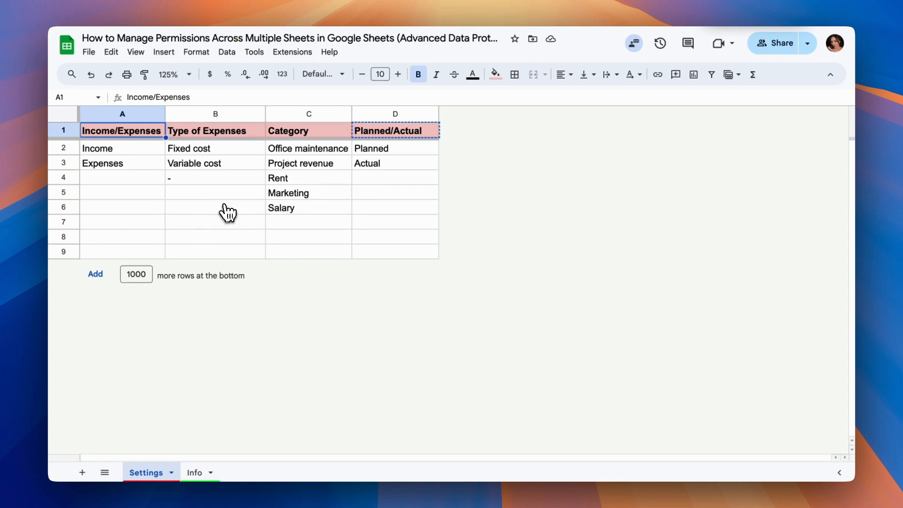
Examine the CostAllocationPeriod column on the Info sheet, including the formula in H2.
click(199, 473)
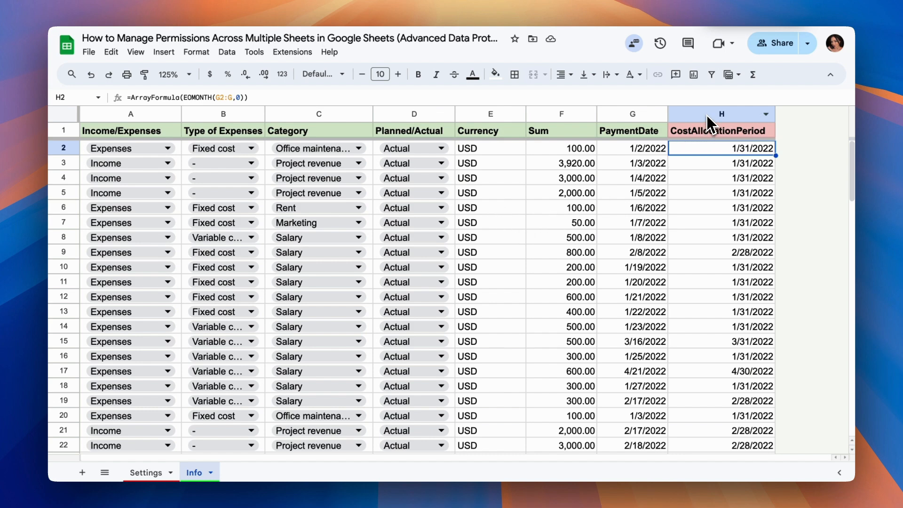
click(705, 113)
click(719, 147)
click(696, 207)
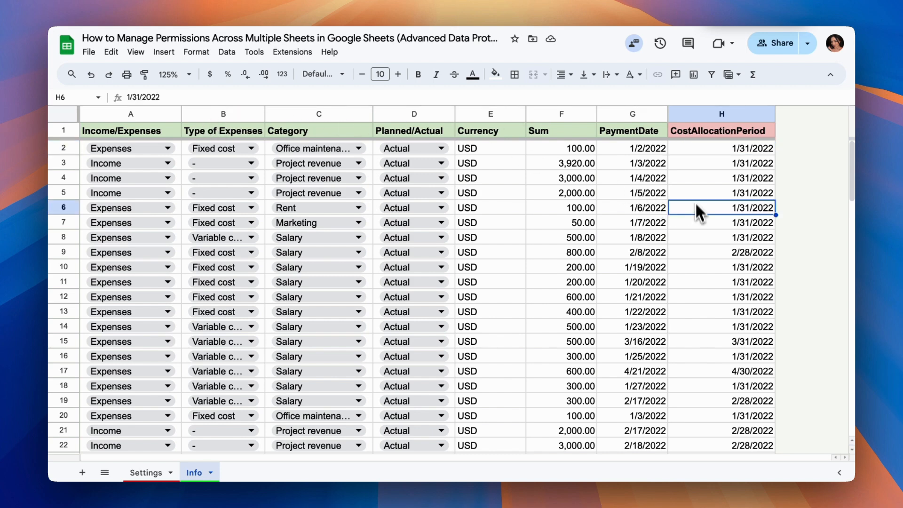
click(709, 116)
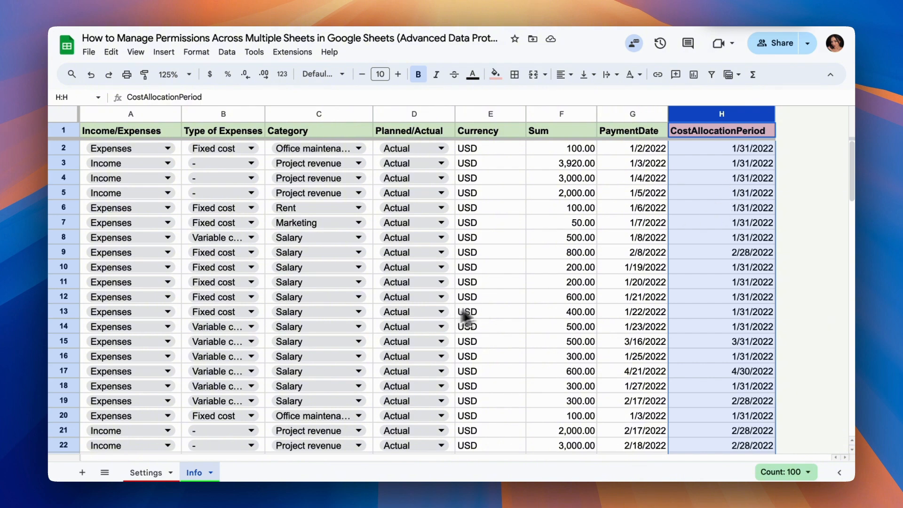
Add protection for the entire Settings sheet with no excepted cells and open its editing permissions.
click(156, 471)
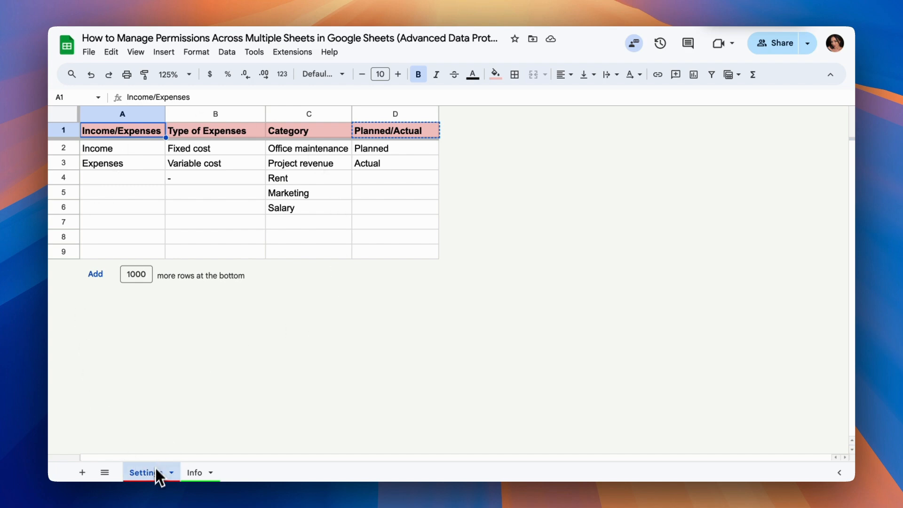
click(171, 472)
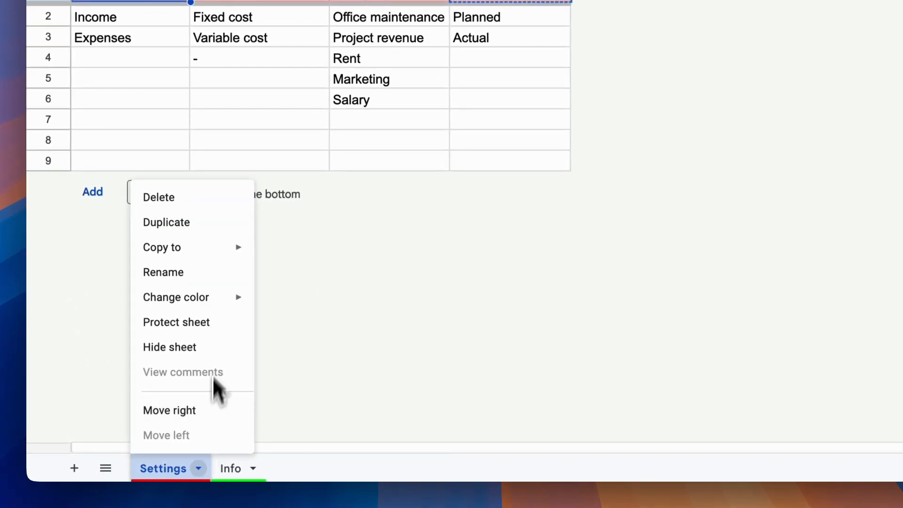
click(214, 324)
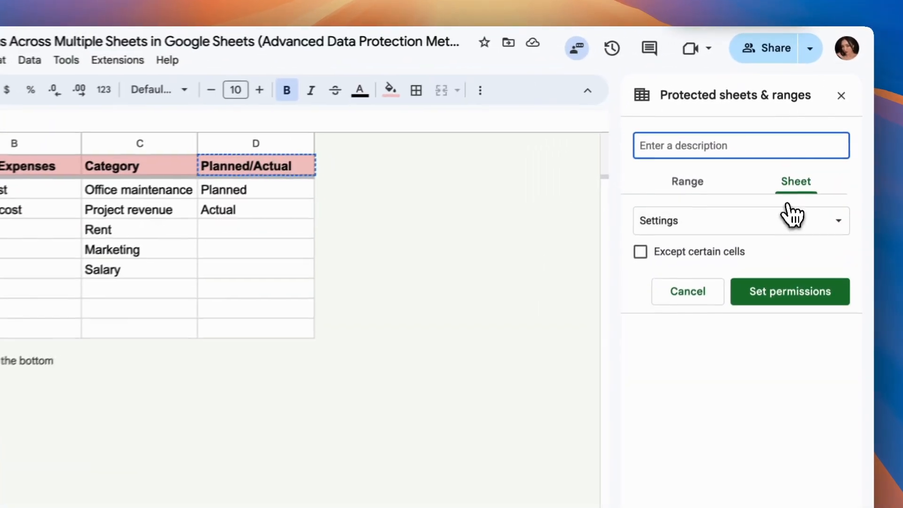
click(792, 216)
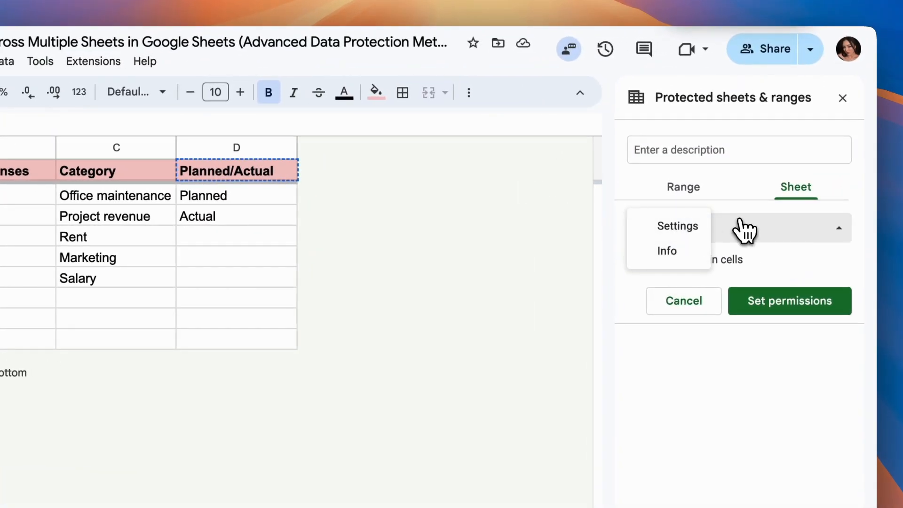
click(702, 229)
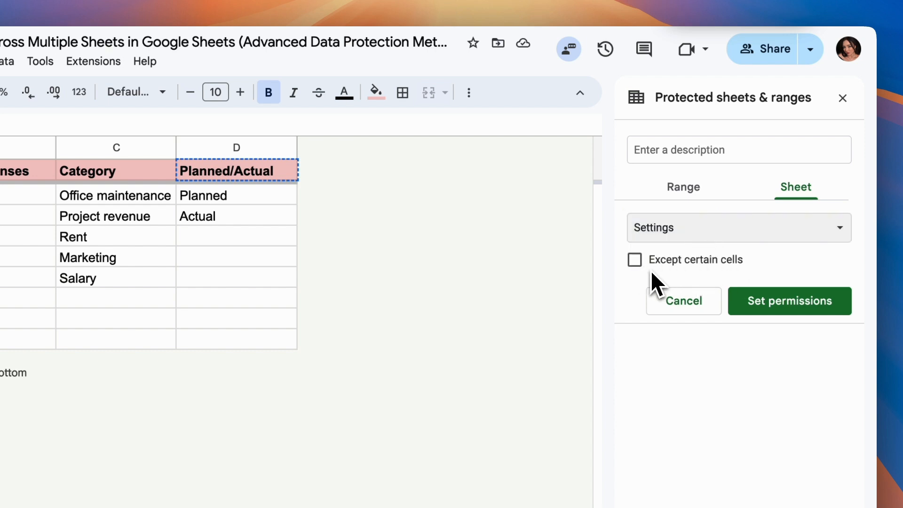
click(796, 299)
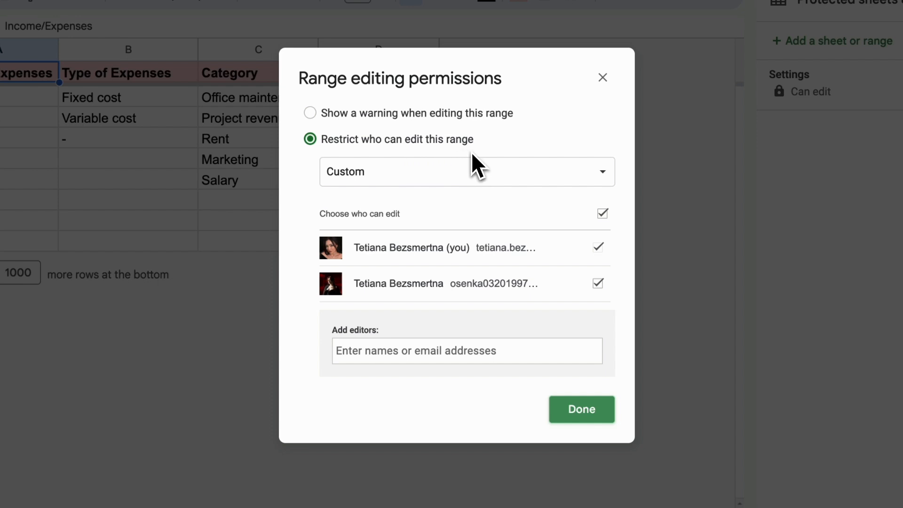
Try restricting editing of the Settings sheet to Only you, and return the restriction to Custom.
click(484, 168)
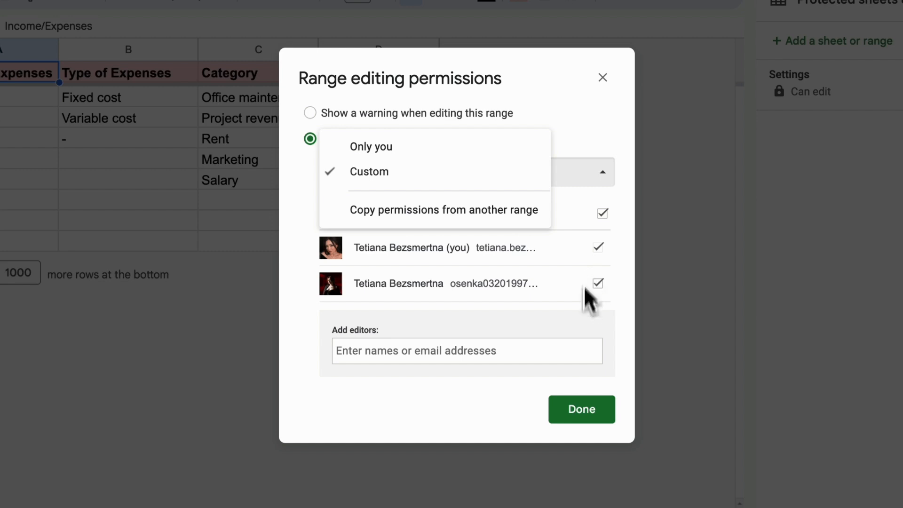
click(446, 149)
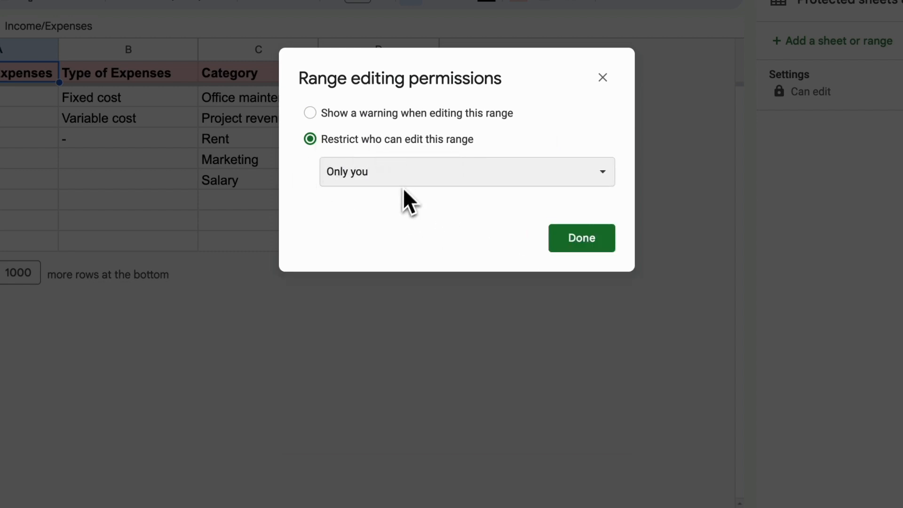
click(485, 175)
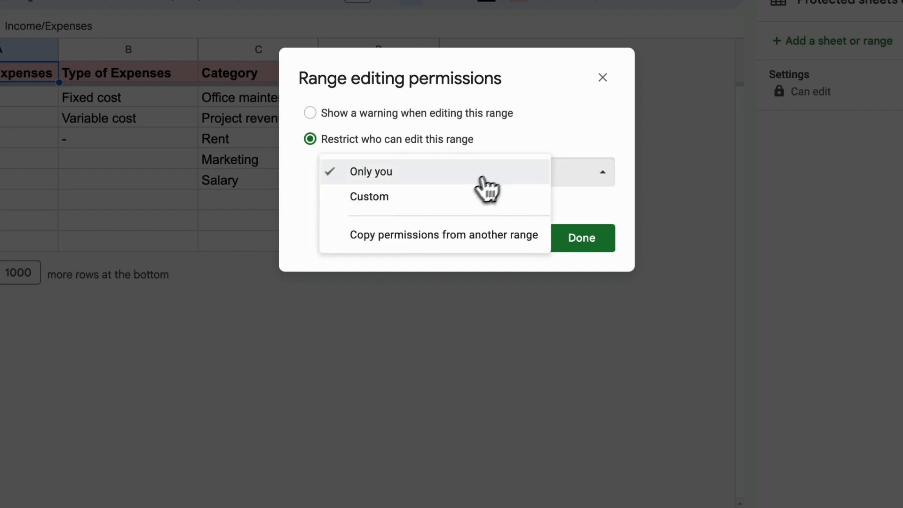
click(466, 195)
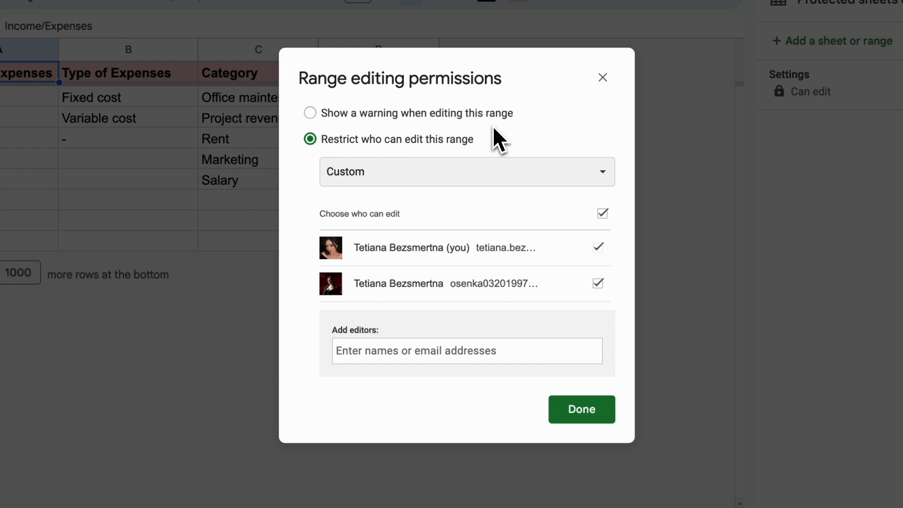
Remove the collaborator from the people who can edit the Settings sheet and save the restriction.
click(597, 283)
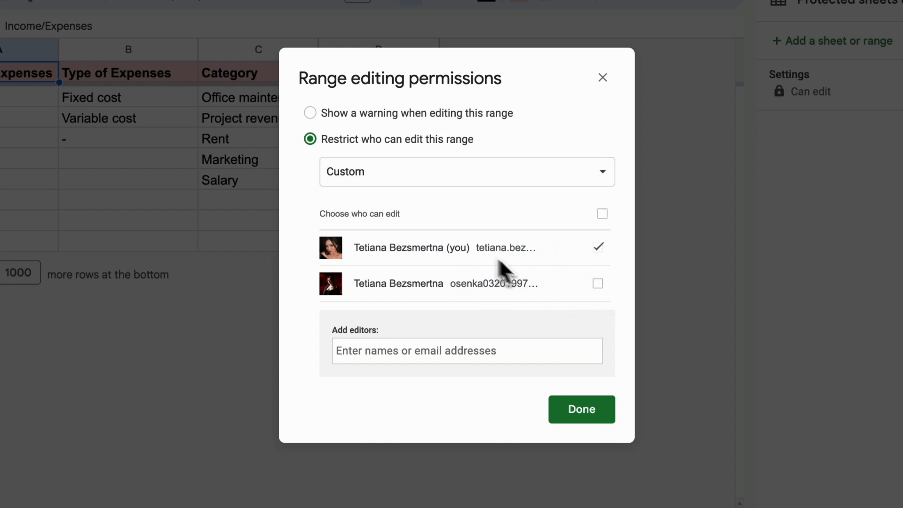
click(583, 416)
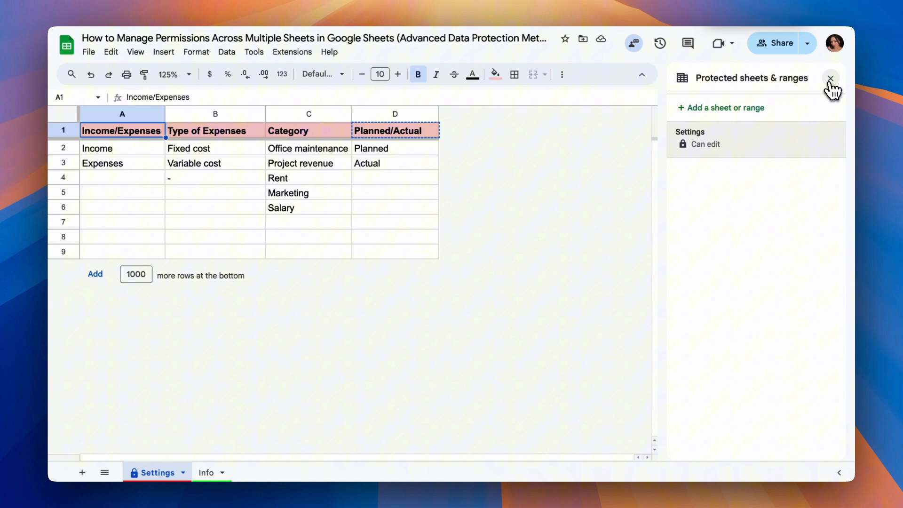
click(830, 80)
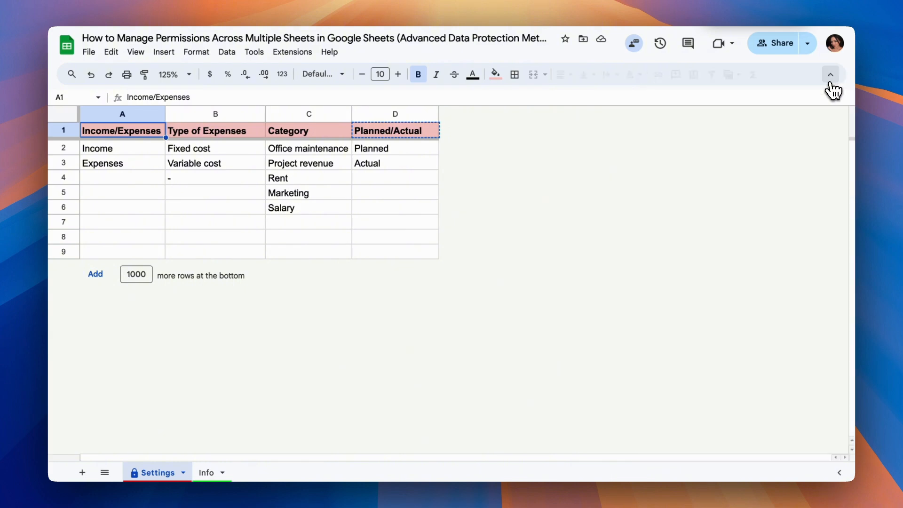
Protect the CostAllocationPeriod column as range Info!H:H on the Info sheet and open its editing permissions.
click(213, 470)
click(530, 318)
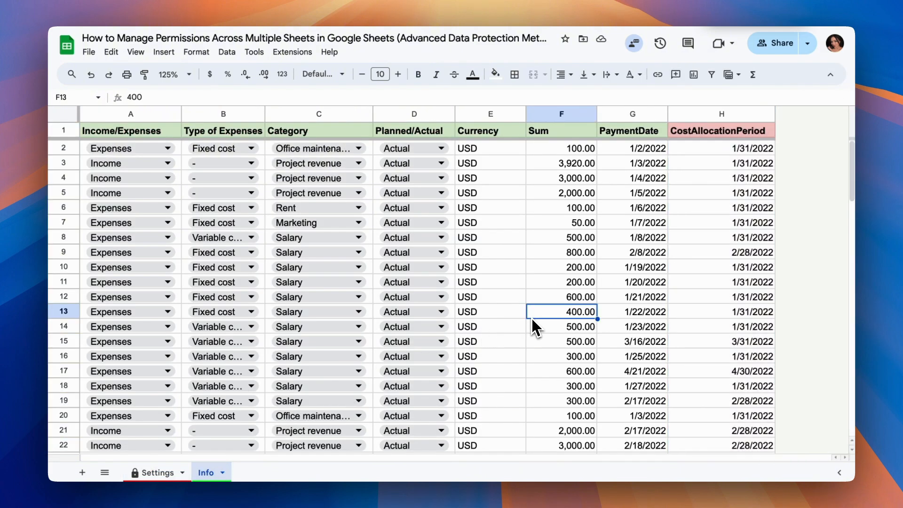
click(700, 116)
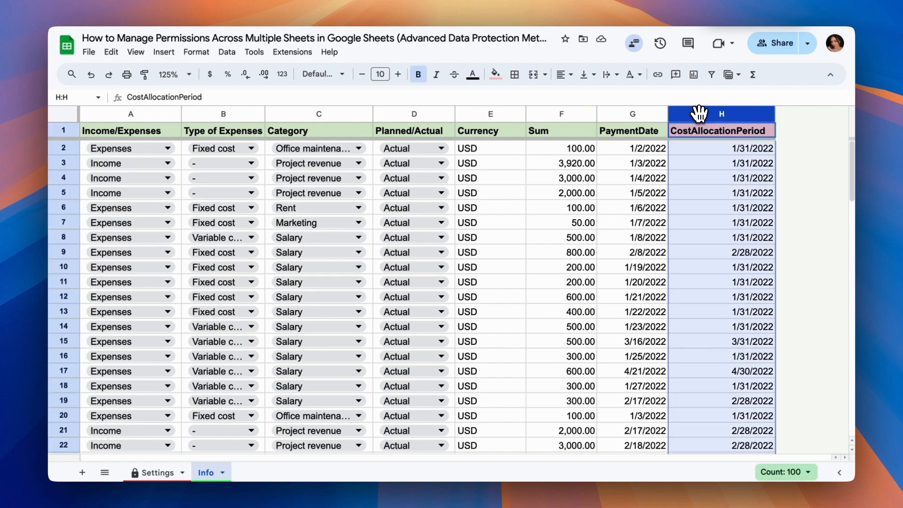
right_click(699, 114)
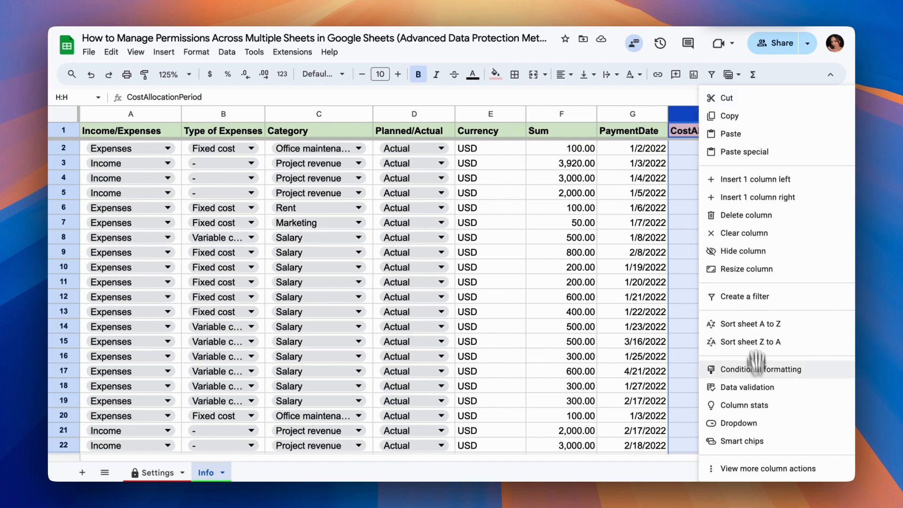
mouse_move(752, 468)
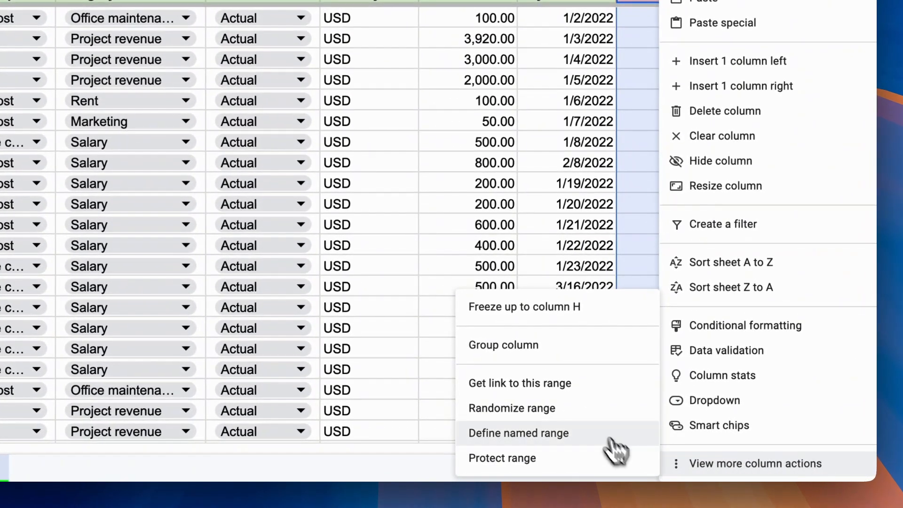
click(561, 459)
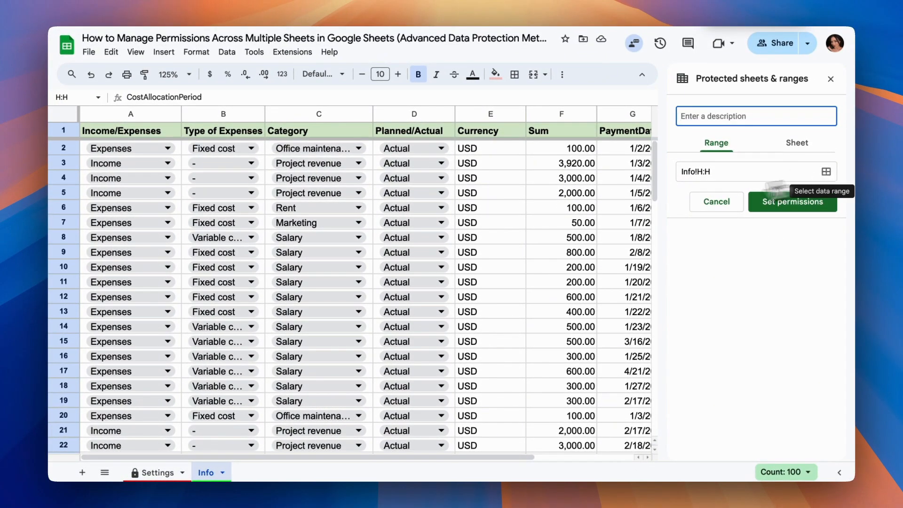
scroll(580, 217, right, 2)
scroll(582, 221, right, 3)
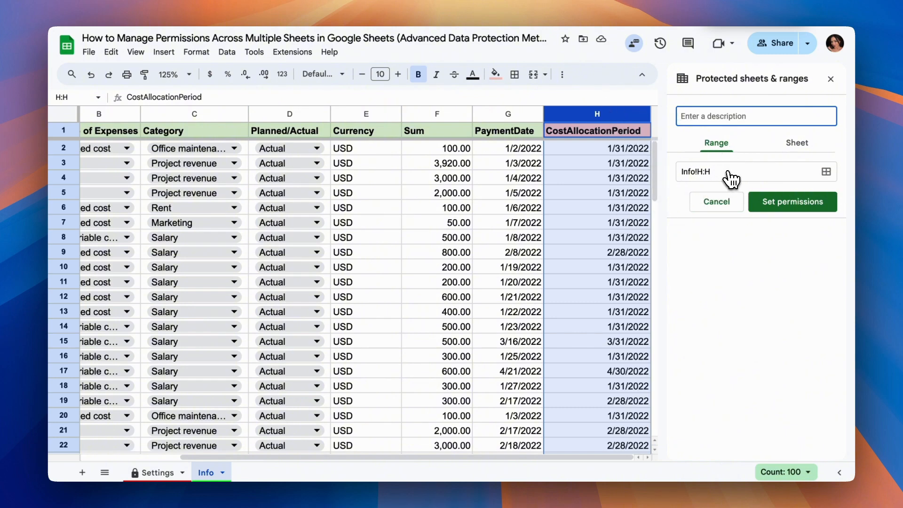
click(782, 198)
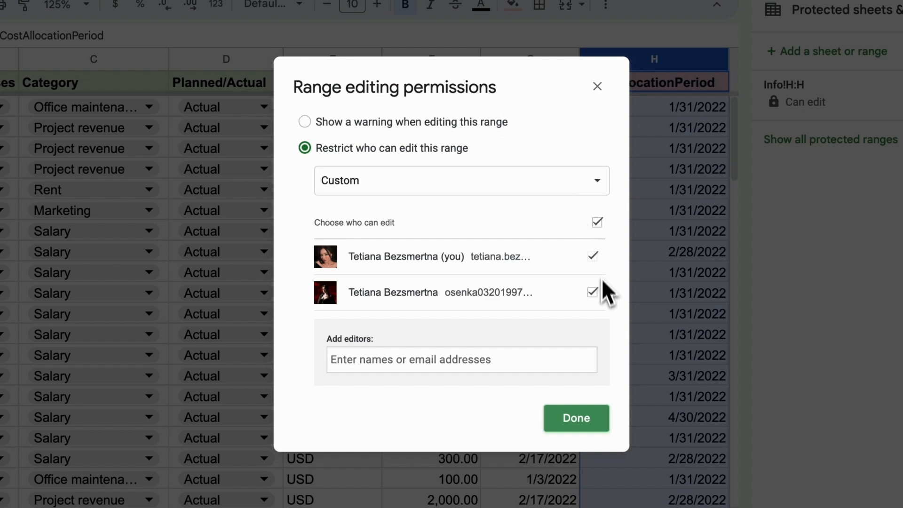
Remove the collaborator from the people who can edit the Info!H:H range and save the restriction.
click(593, 293)
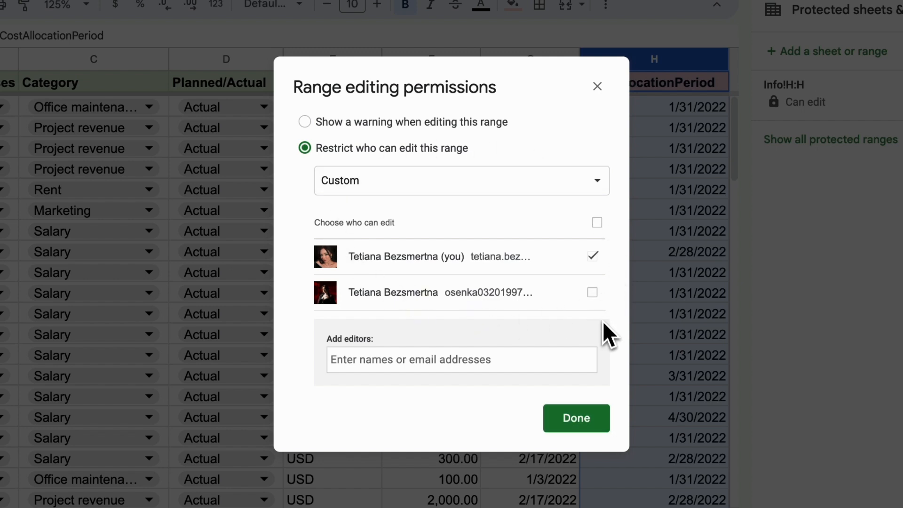
click(595, 423)
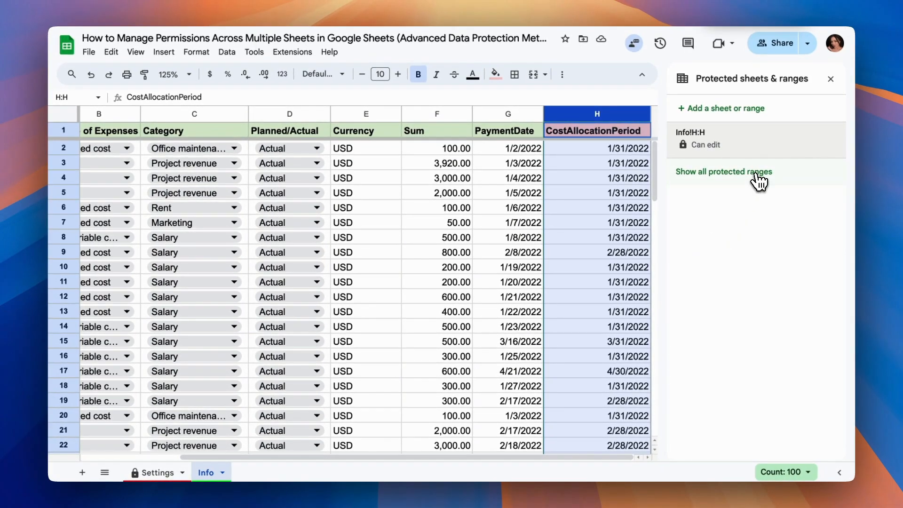
click(838, 80)
Open the list of protected sheets and ranges to review the Info sheet's existing protections.
click(640, 267)
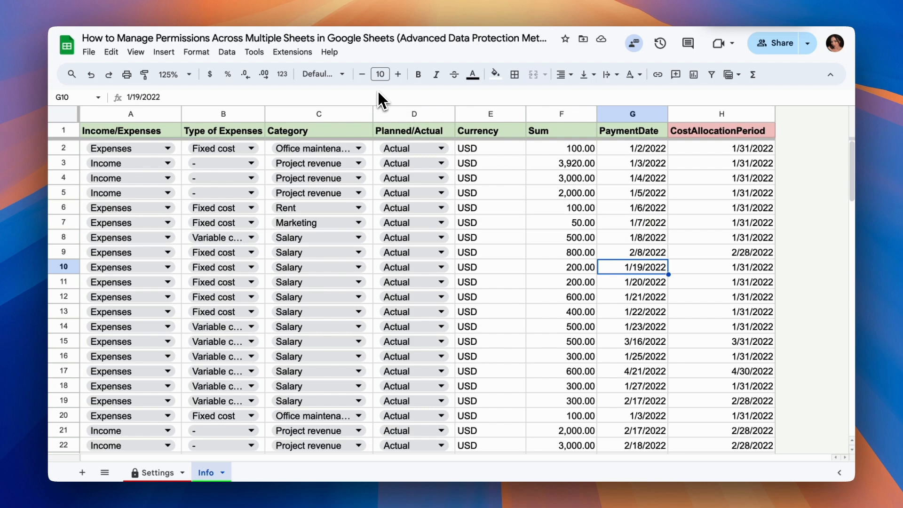
click(226, 54)
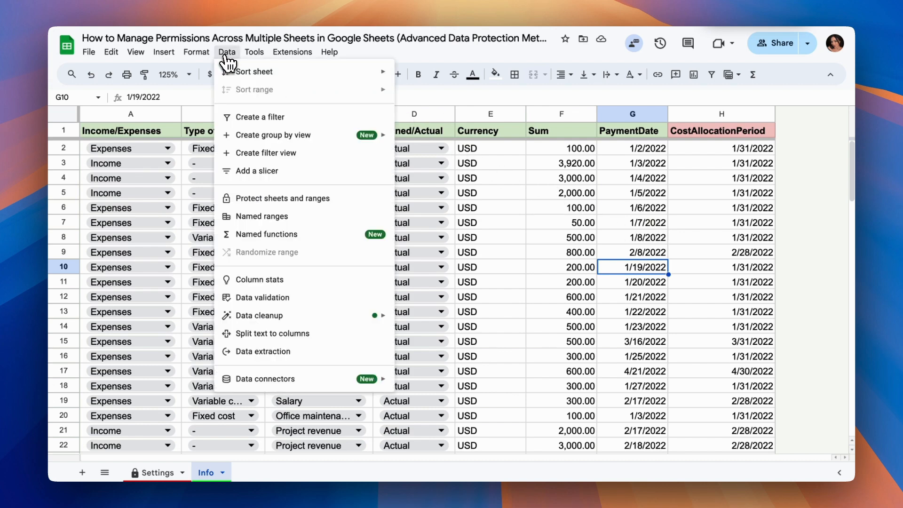
click(285, 203)
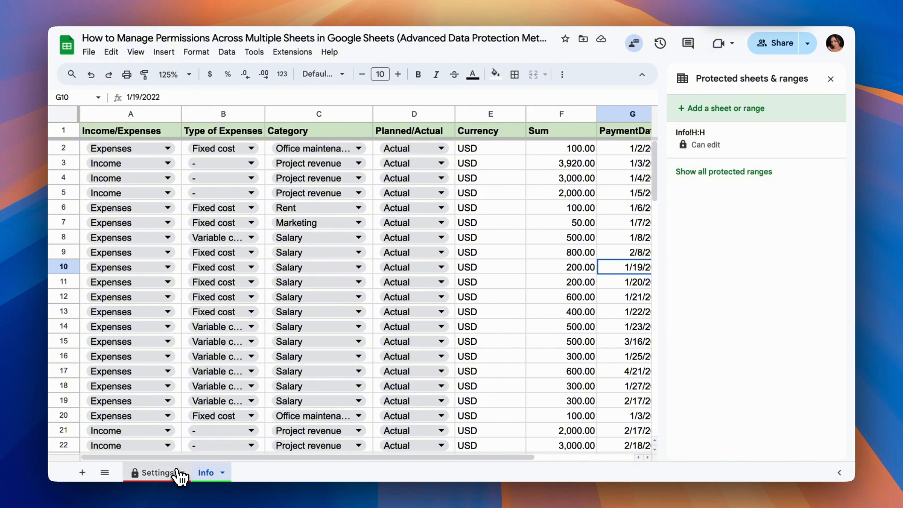
Review the protections on the Settings sheet and the Info!H:H range, including the range's editing permissions, and close the protections list.
click(155, 472)
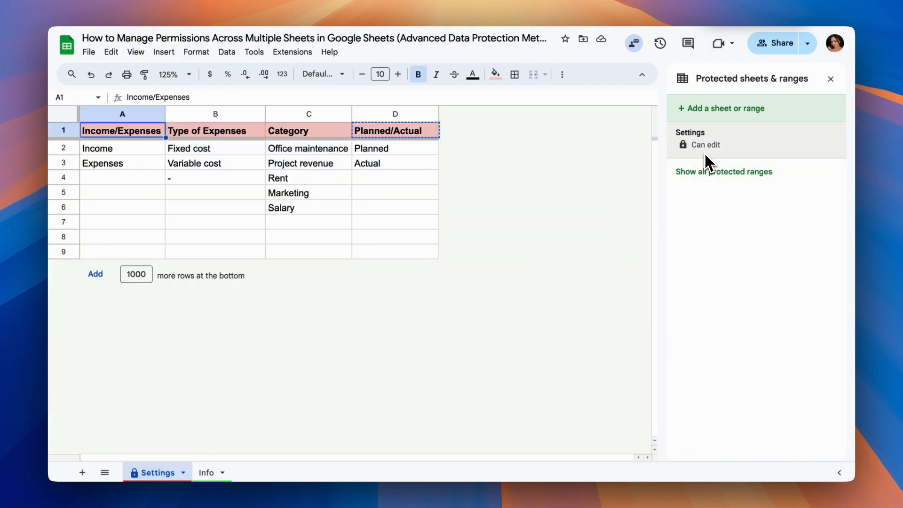
click(206, 472)
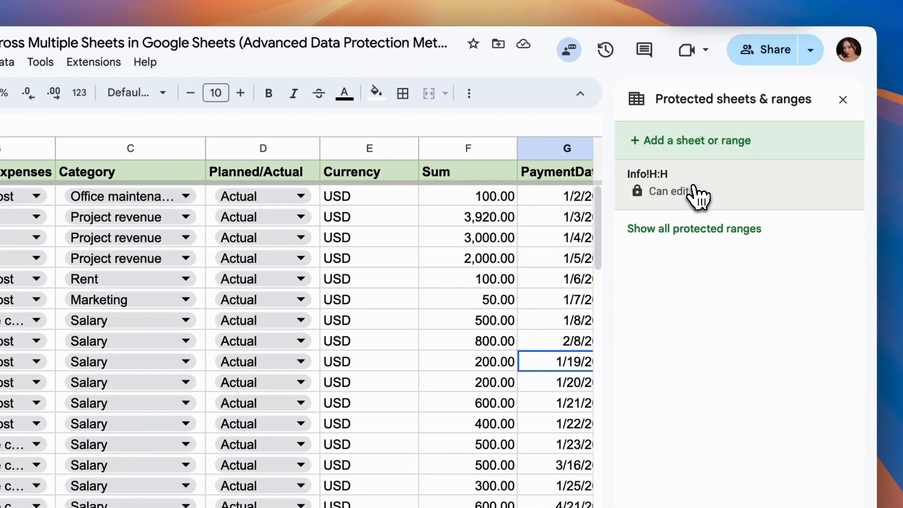
click(696, 193)
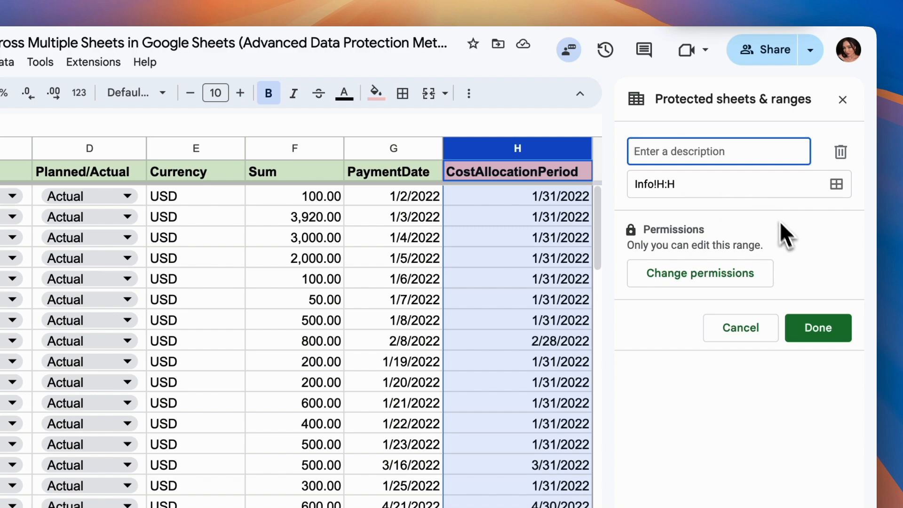
click(675, 278)
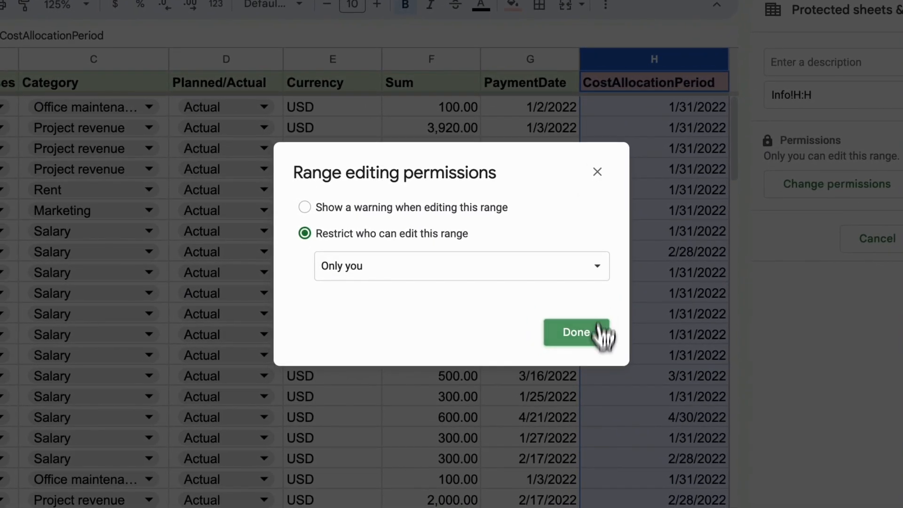
click(597, 335)
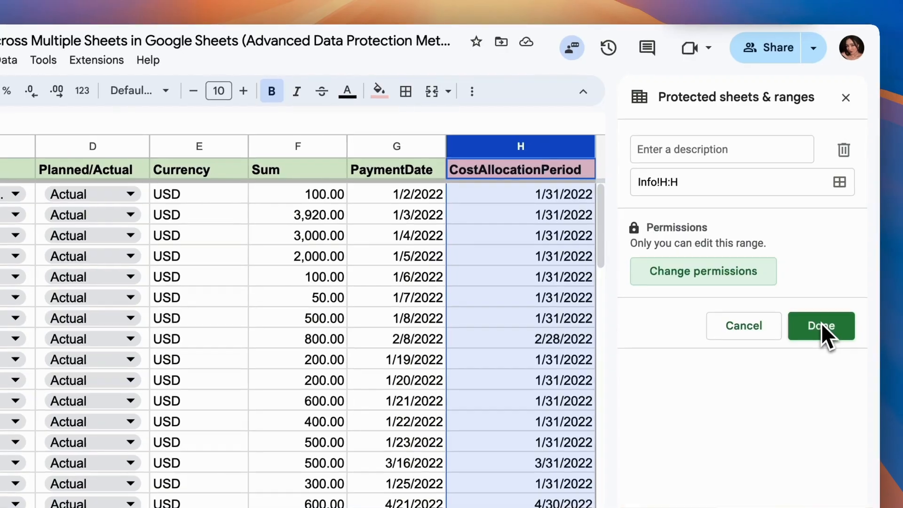
click(852, 306)
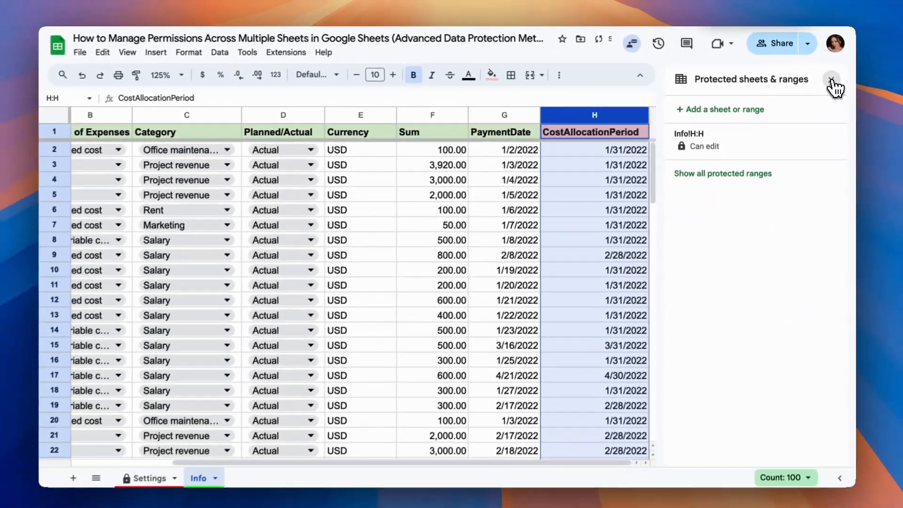
click(842, 99)
Hide the protected Settings sheet from the spreadsheet.
scroll(521, 266, down, 1)
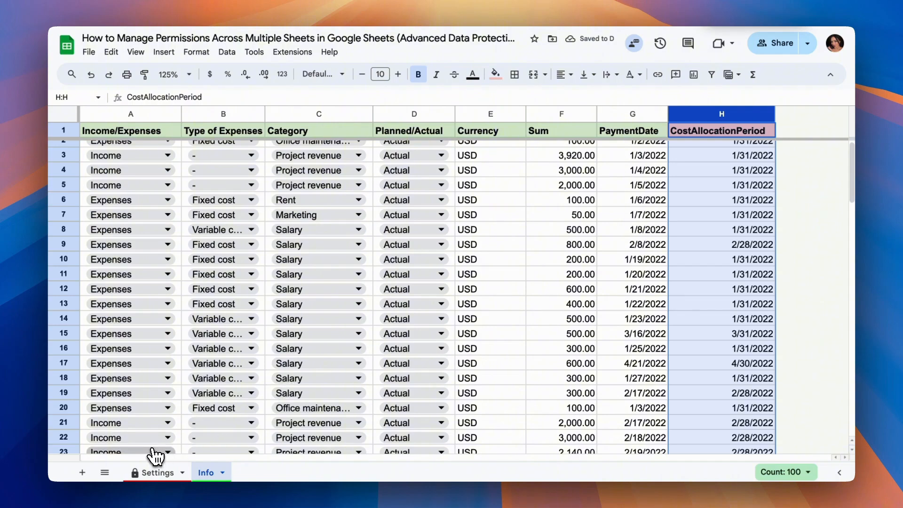
scroll(152, 449, up, 1)
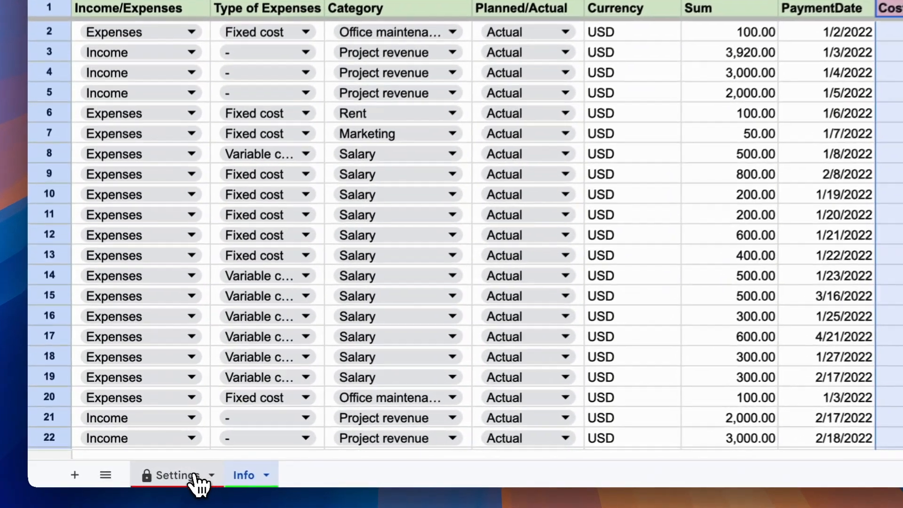
click(195, 477)
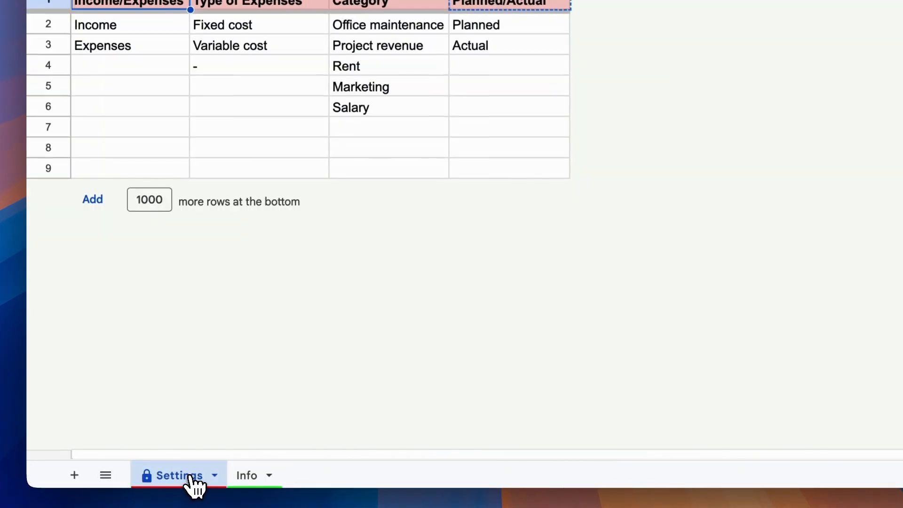
click(214, 475)
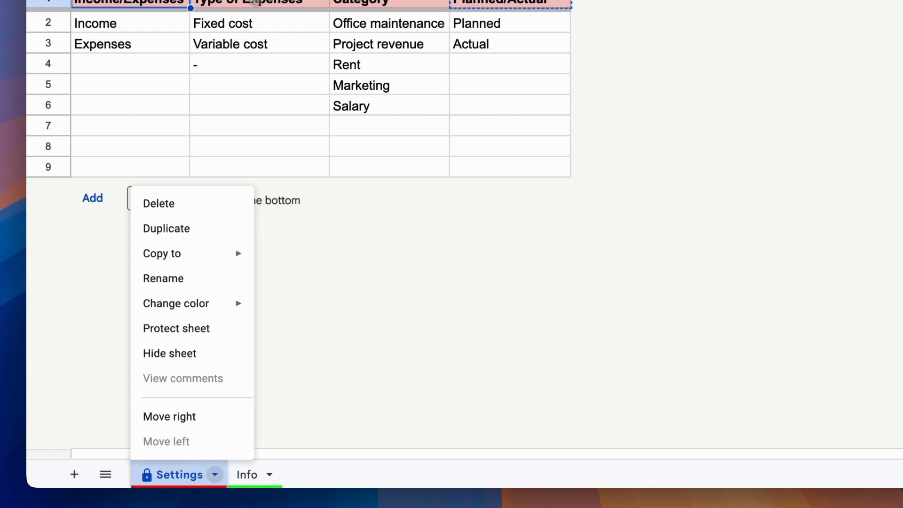
click(205, 353)
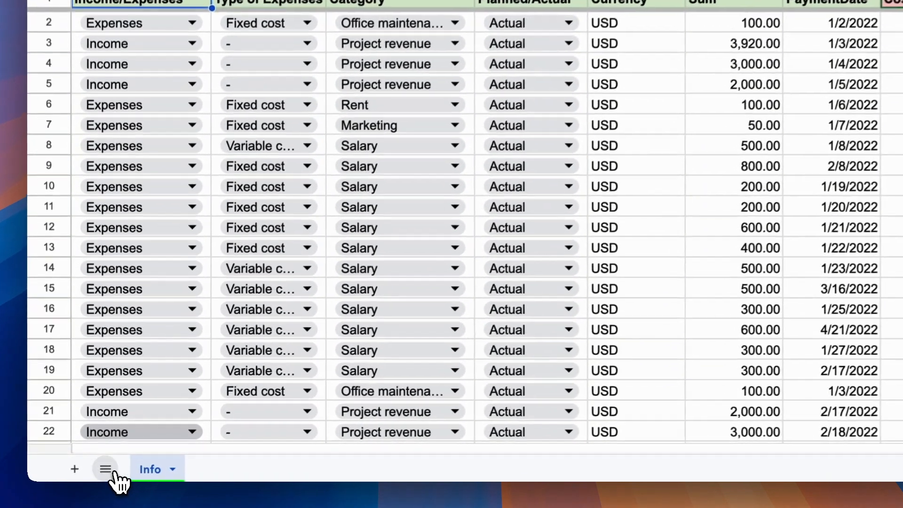
Try to unhide the Settings sheet from the collaborator's account.
click(105, 470)
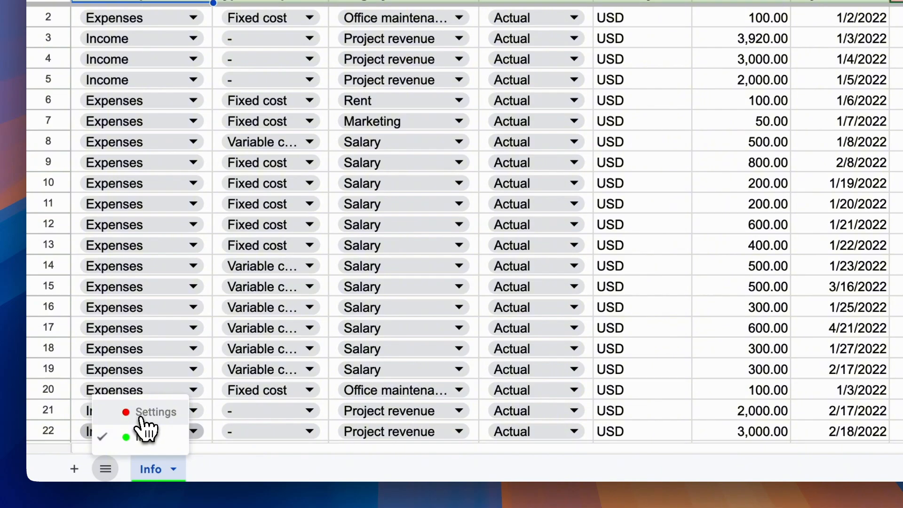
click(141, 416)
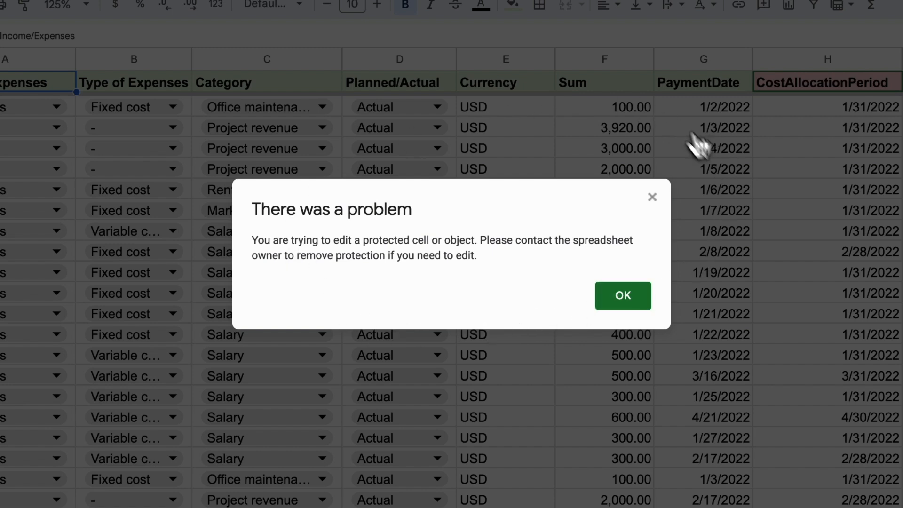
click(627, 300)
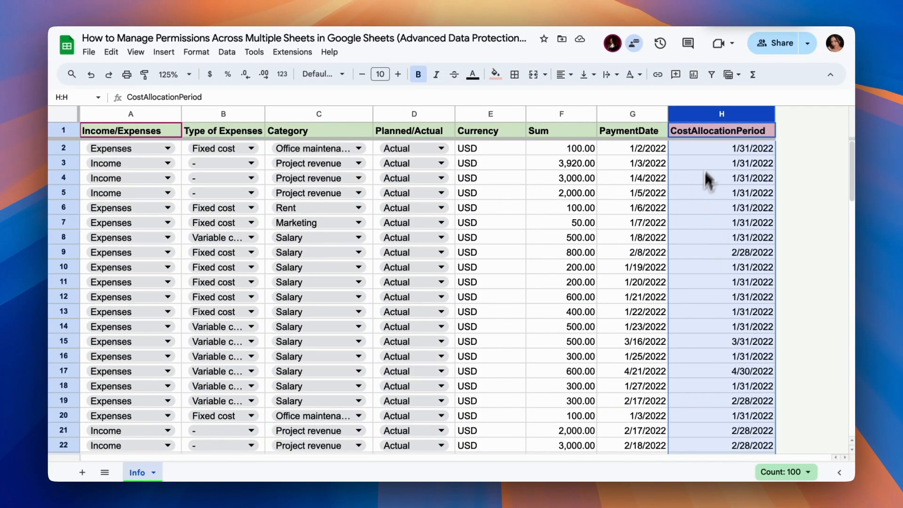
Hide the protected CostAllocationPeriod column H on the Info sheet from the owner's account.
click(718, 192)
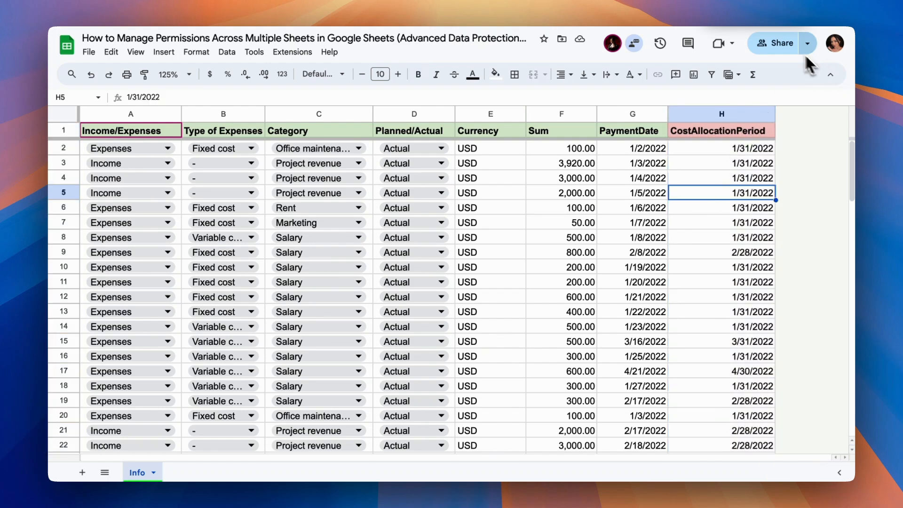
click(717, 118)
right_click(717, 118)
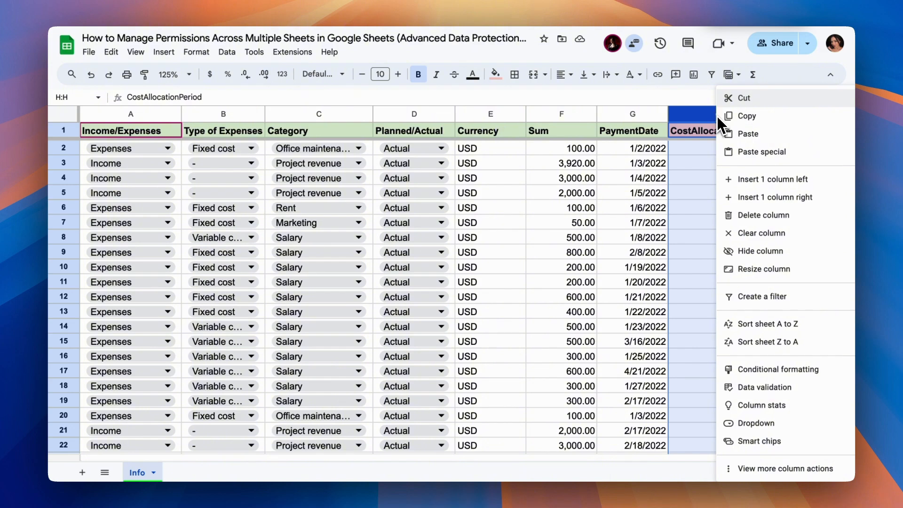
click(754, 252)
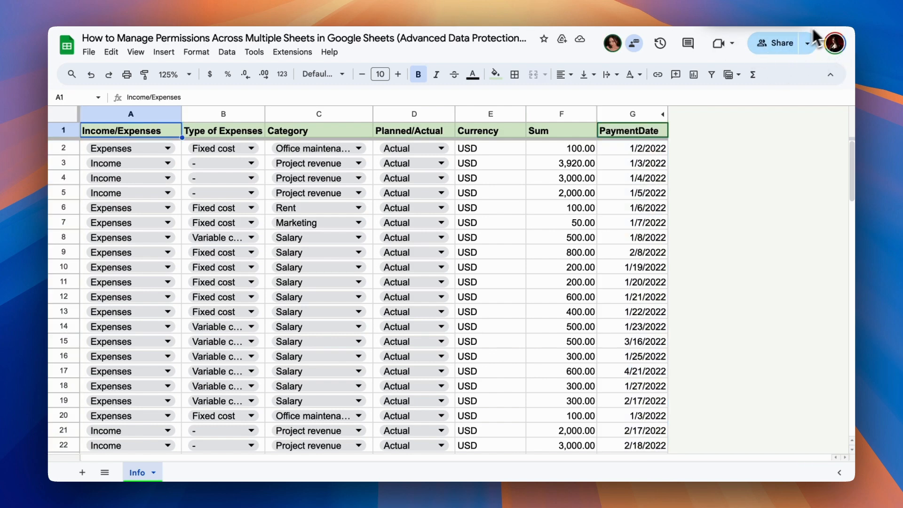
Try to unhide the hidden column beside PaymentDate on the Info sheet from the collaborator's account.
click(664, 115)
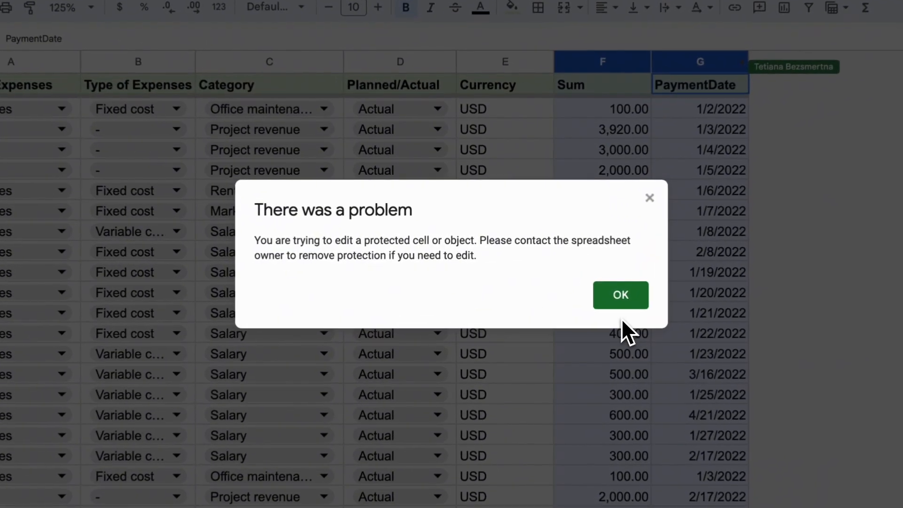
click(622, 295)
click(543, 215)
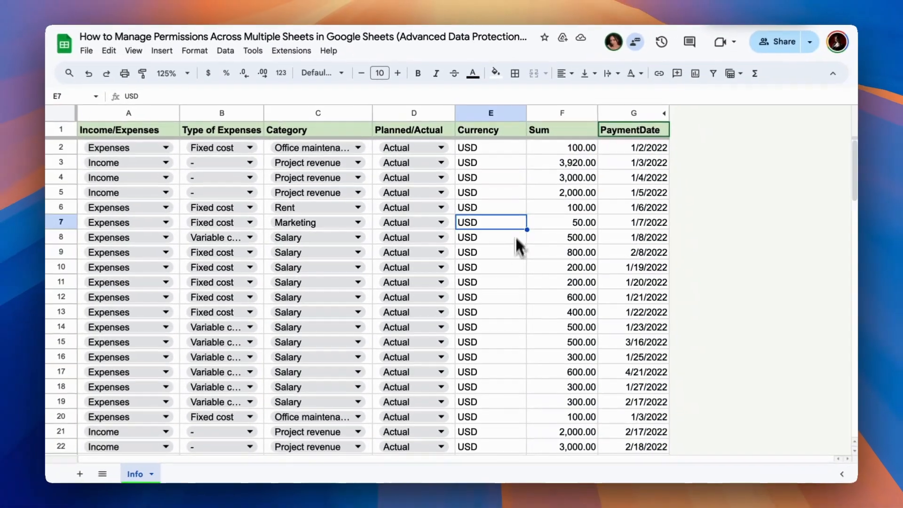